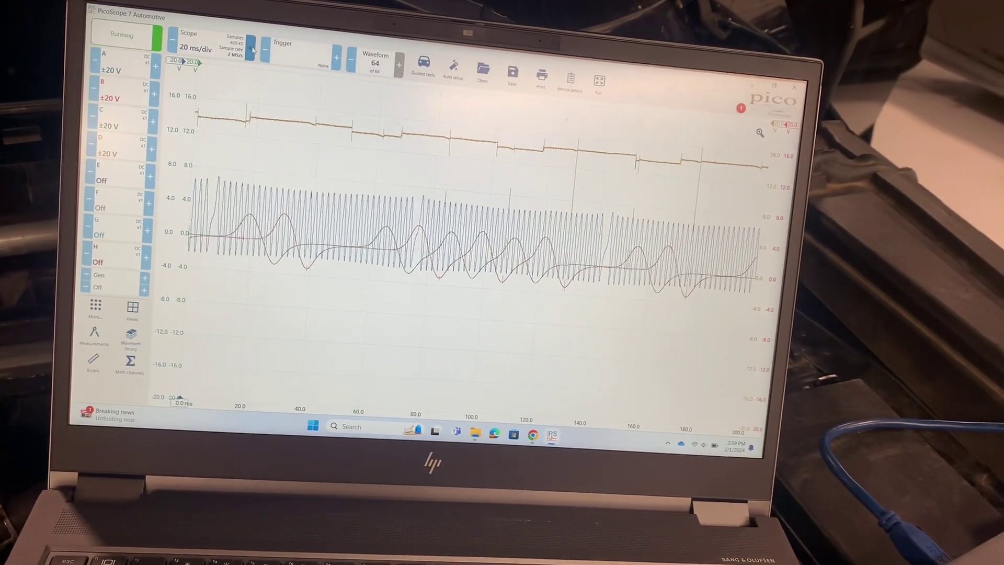
# Raise the timebase through 5 s/div to 10 s/div, record about 70 s, then stop the capture.
pyautogui.click(251, 48)
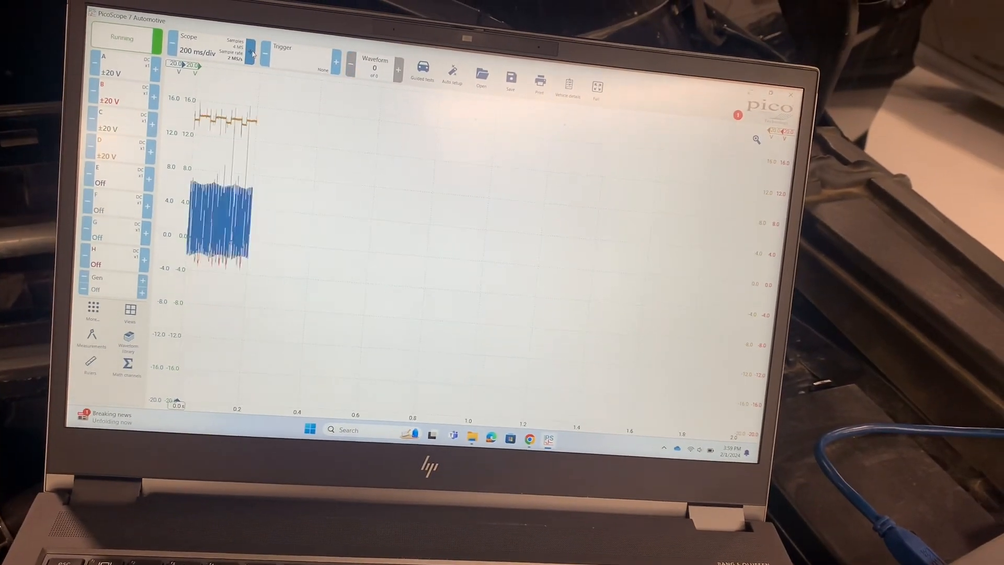
pyautogui.click(250, 47)
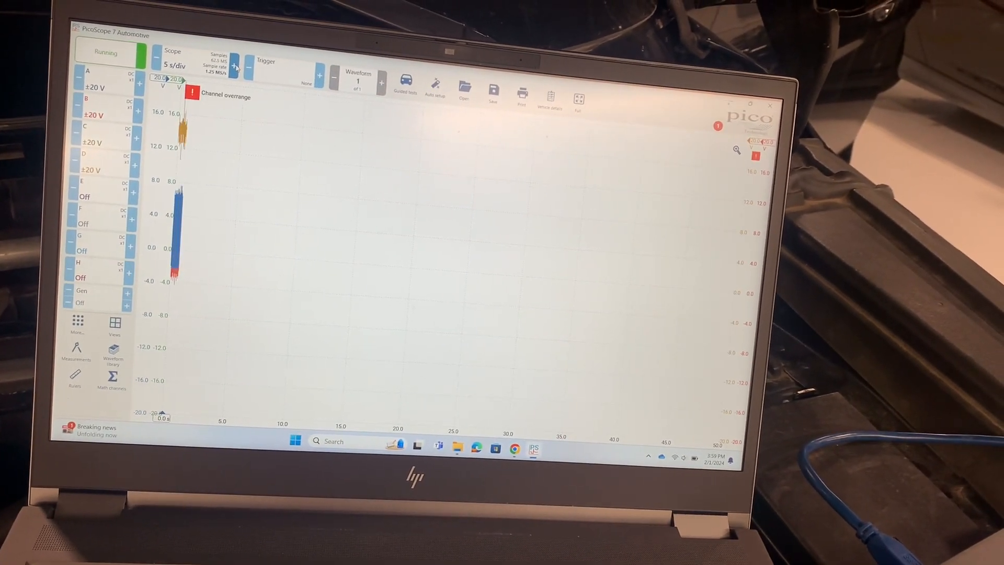
pyautogui.click(239, 63)
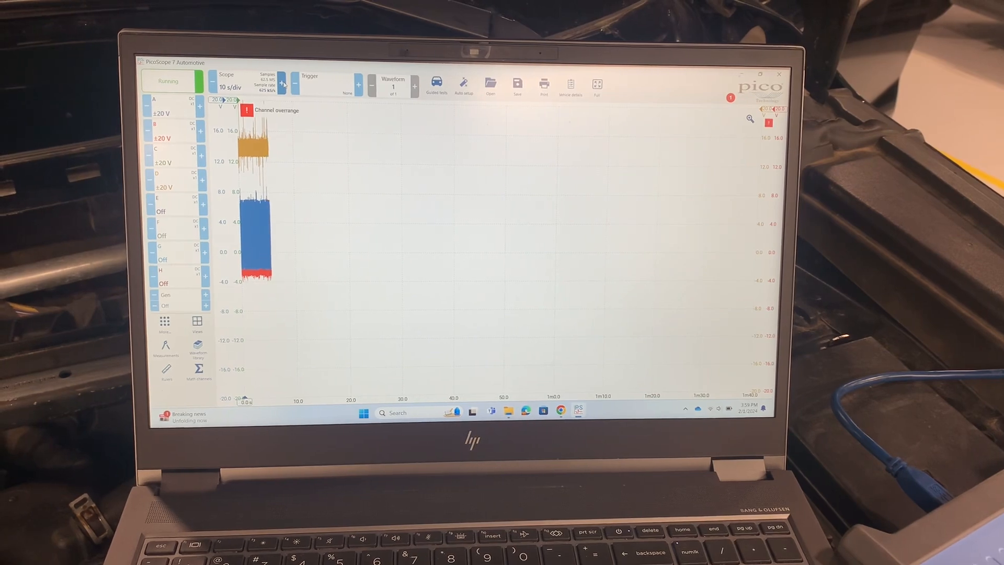
pyautogui.click(165, 81)
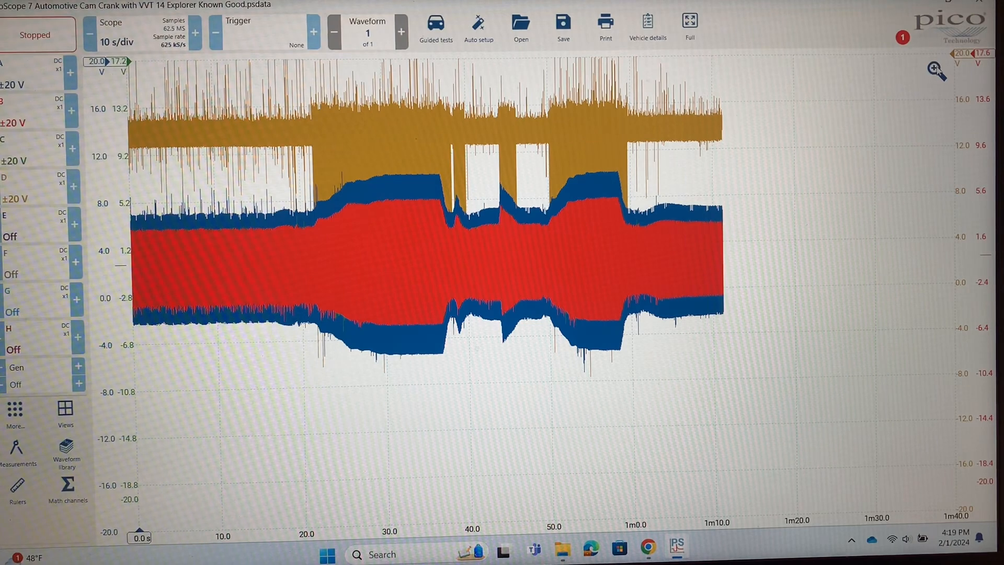
# Zoom the capture step by step from 7–12 s down to roughly a quarter second near 8 s.
pyautogui.click(935, 70)
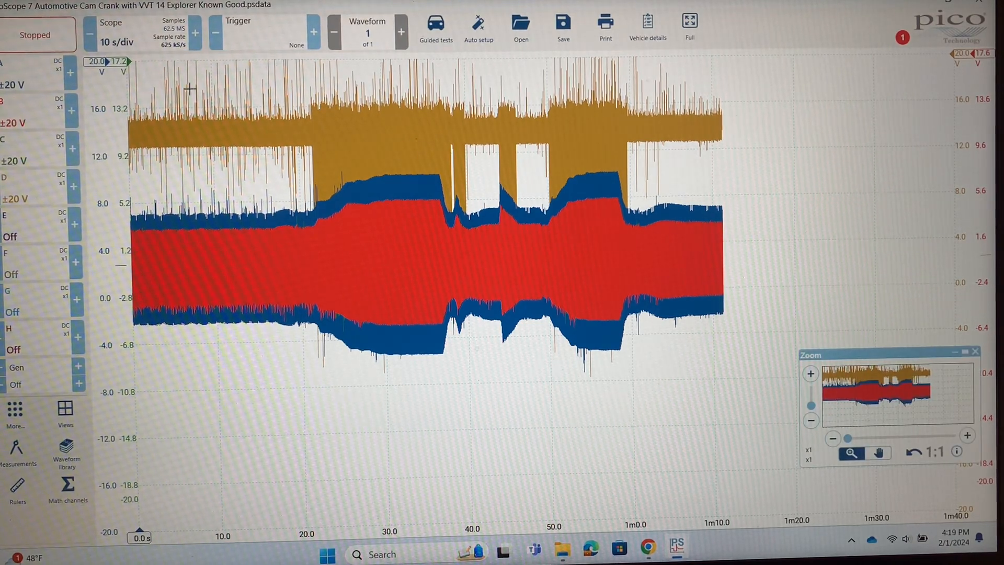
pyautogui.moveTo(195, 102); pyautogui.dragTo(238, 541)
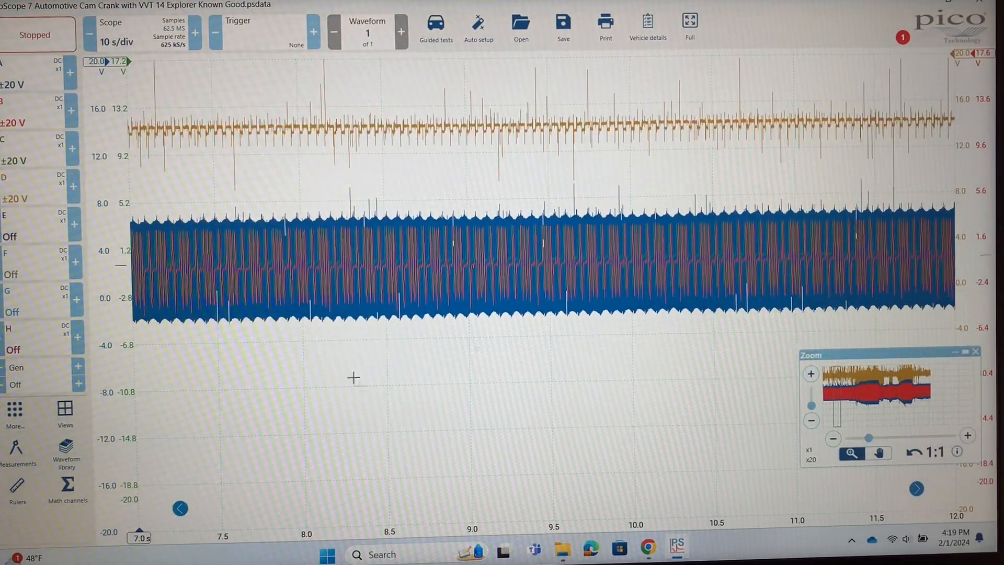
pyautogui.moveTo(273, 317); pyautogui.dragTo(444, 524)
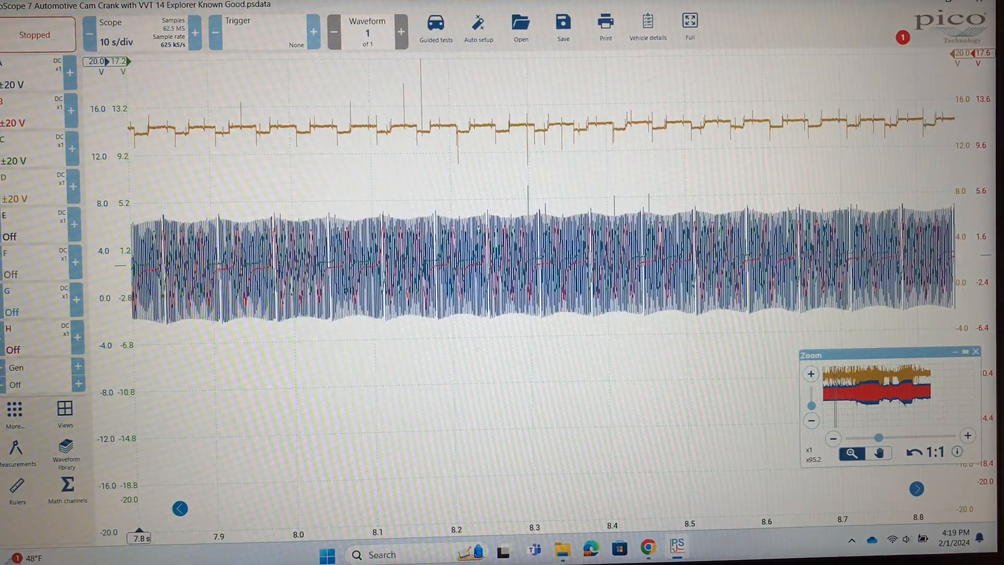
pyautogui.moveTo(281, 82); pyautogui.dragTo(494, 522)
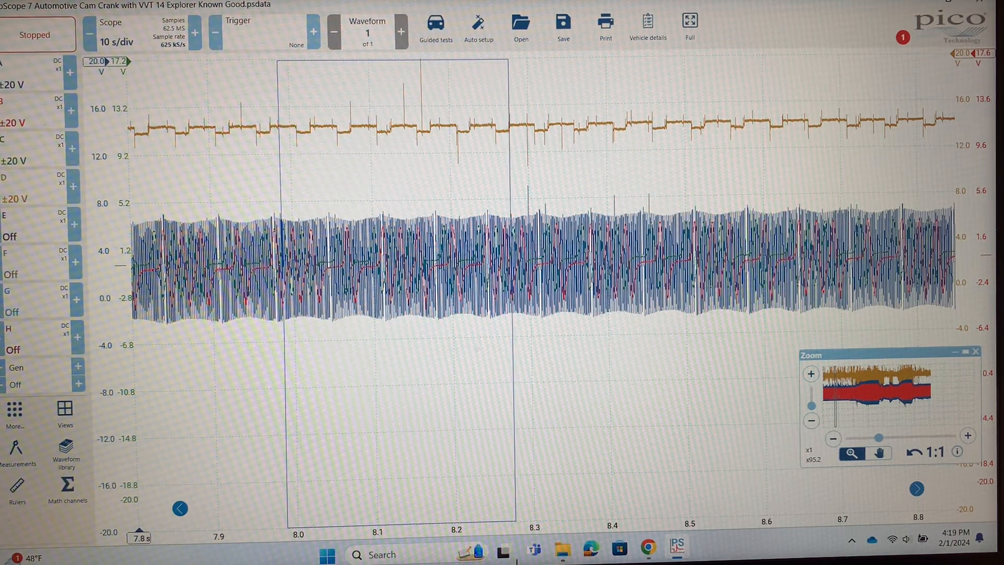
pyautogui.moveTo(495, 522); pyautogui.dragTo(520, 522)
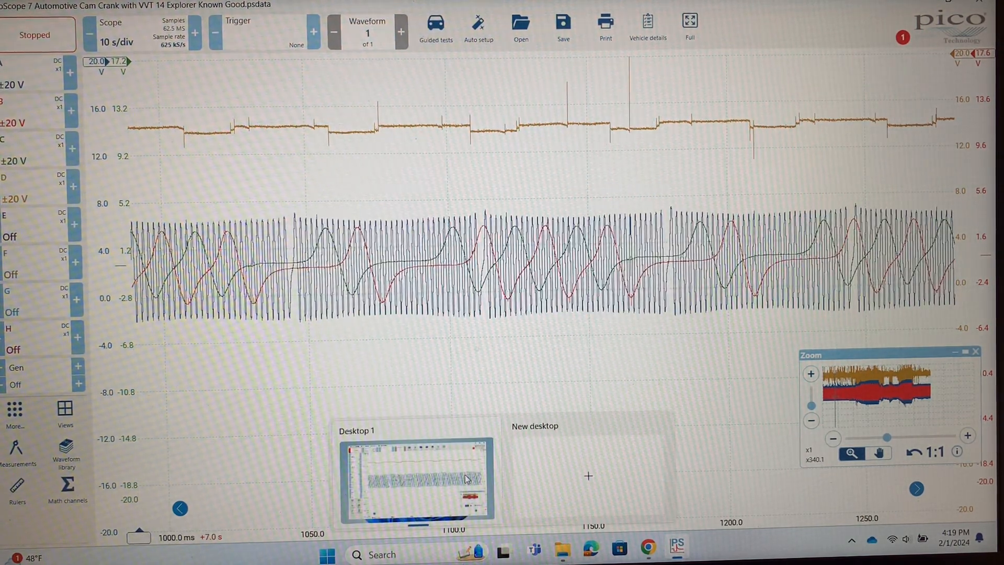
# Move the red cam trace (channel B) into its own lower row.
pyautogui.moveTo(989, 290); pyautogui.dragTo(994, 422)
pyautogui.click(852, 453)
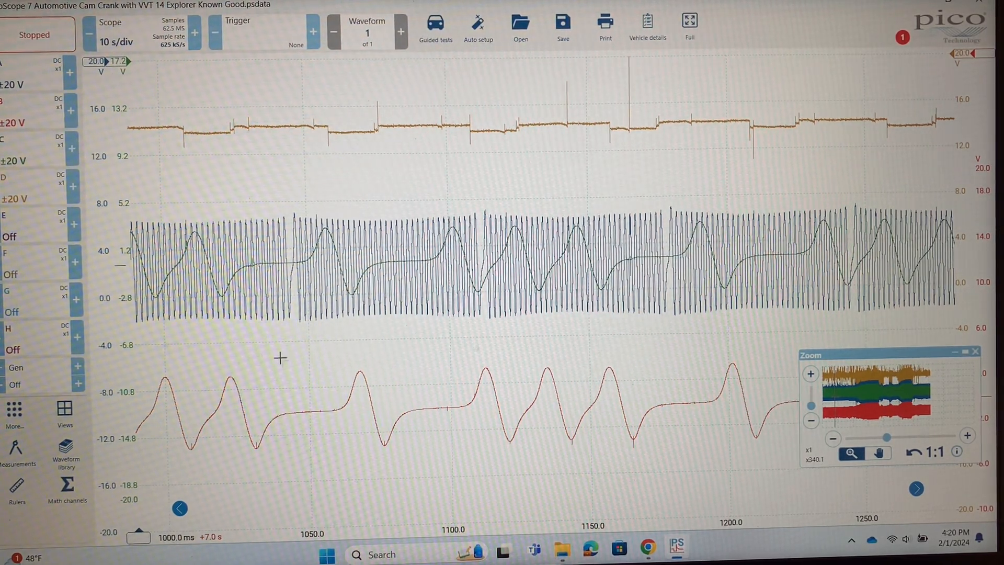
# Shift the green cam trace down into its own row below the crank signal.
pyautogui.click(879, 452)
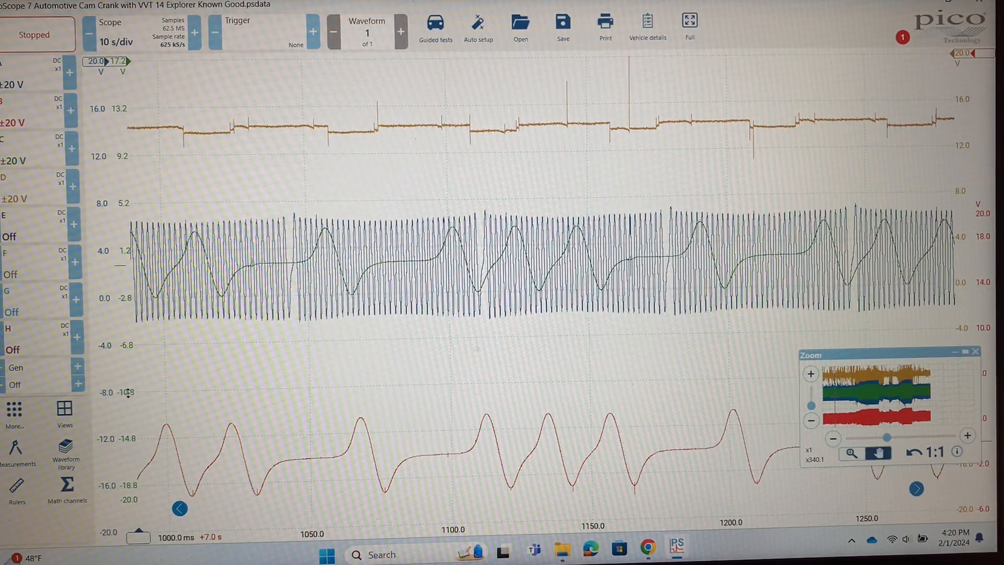
pyautogui.moveTo(127, 396); pyautogui.dragTo(131, 504)
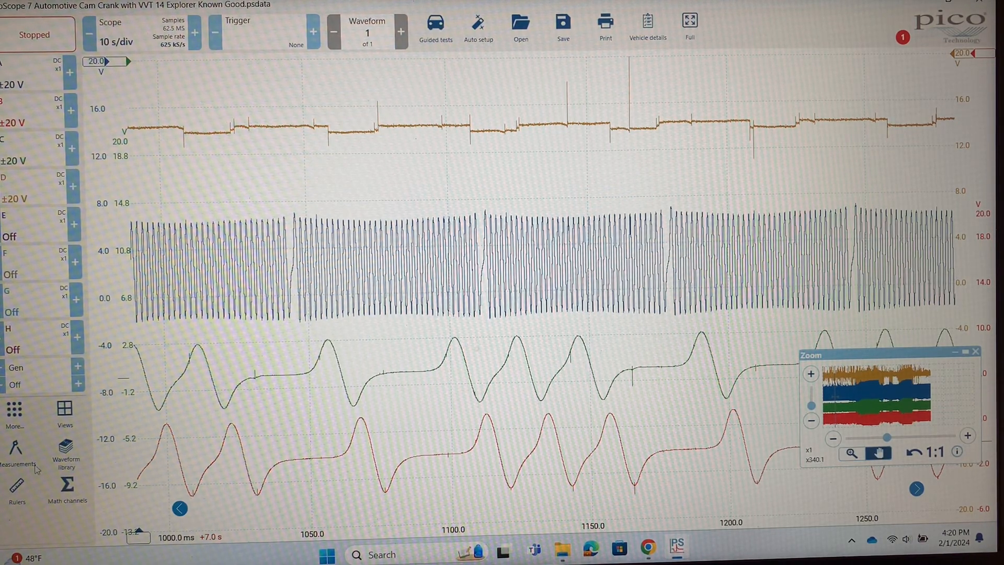
# Enable phase rulers with the 720° preset in four partitions spanning one engine cycle.
pyautogui.click(15, 488)
pyautogui.click(155, 140)
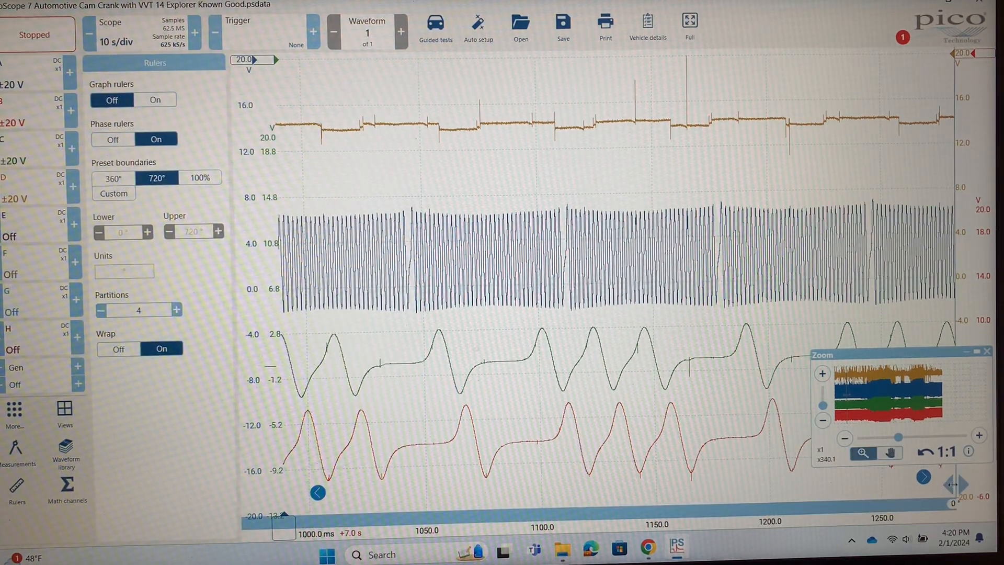
pyautogui.moveTo(942, 484); pyautogui.dragTo(442, 484)
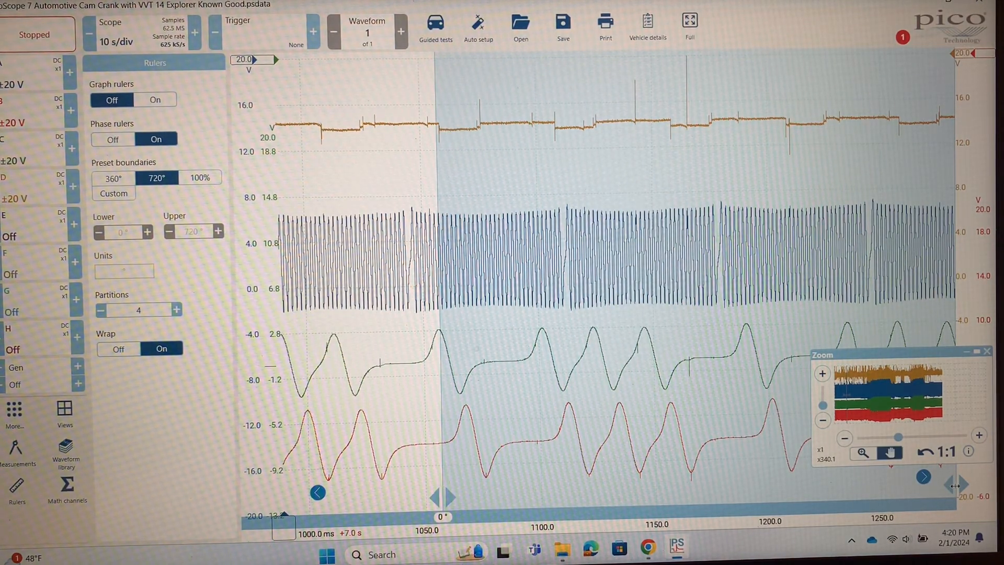
pyautogui.click(952, 485)
pyautogui.moveTo(945, 487); pyautogui.dragTo(749, 461)
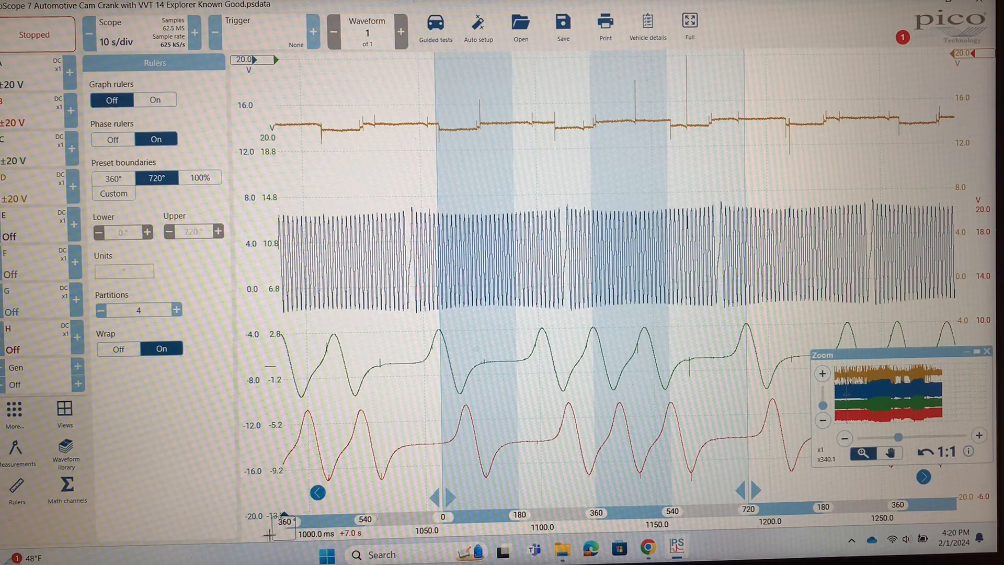
# Place two graph rulers at 0° and on a cam edge, reading 11.6 ms and about 62.7° apart.
pyautogui.moveTo(272, 530); pyautogui.dragTo(436, 519)
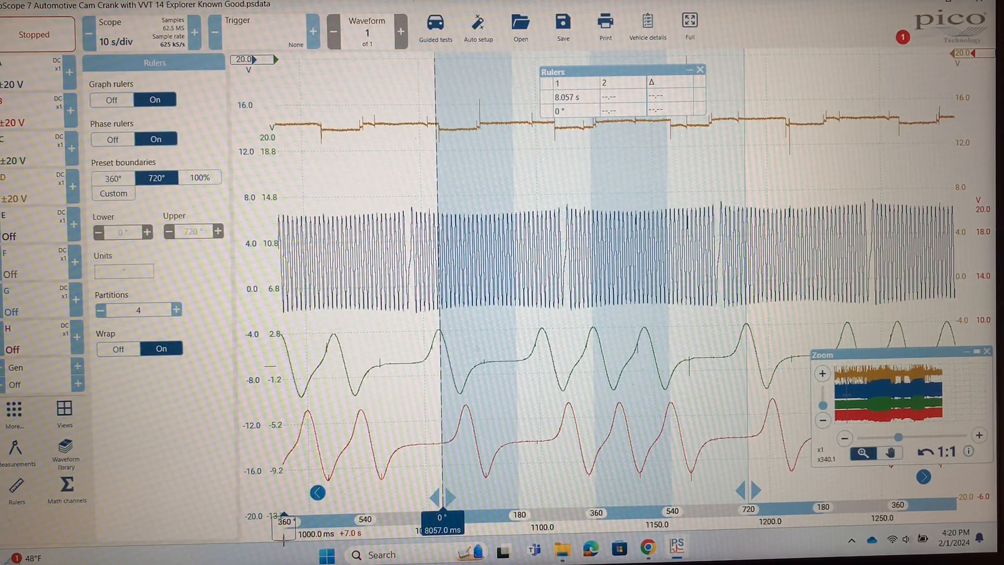
pyautogui.moveTo(284, 521); pyautogui.dragTo(415, 518)
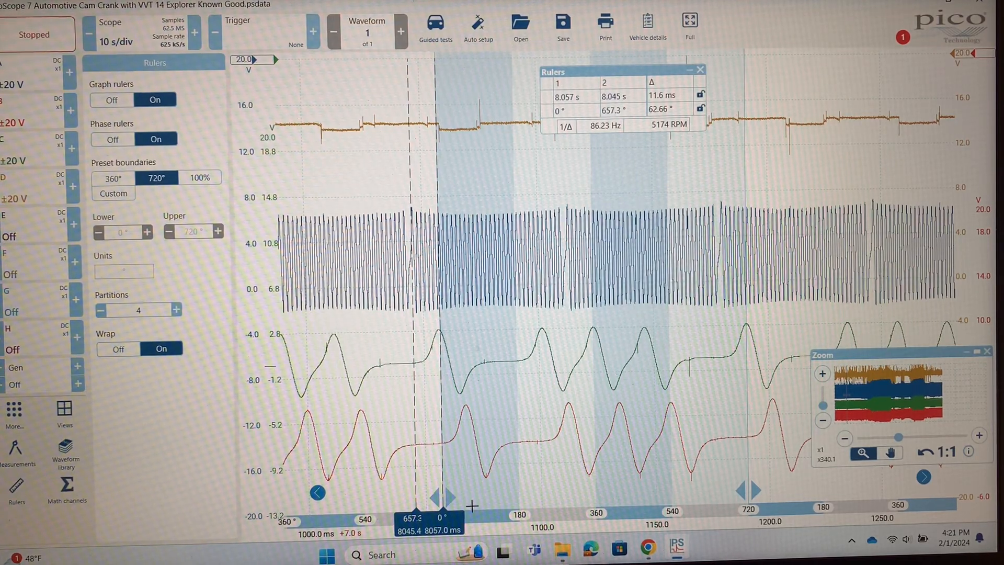
# Move the first ruler onto the red cam peak at 57.75° so the rulers span 120.4°.
pyautogui.press('h')
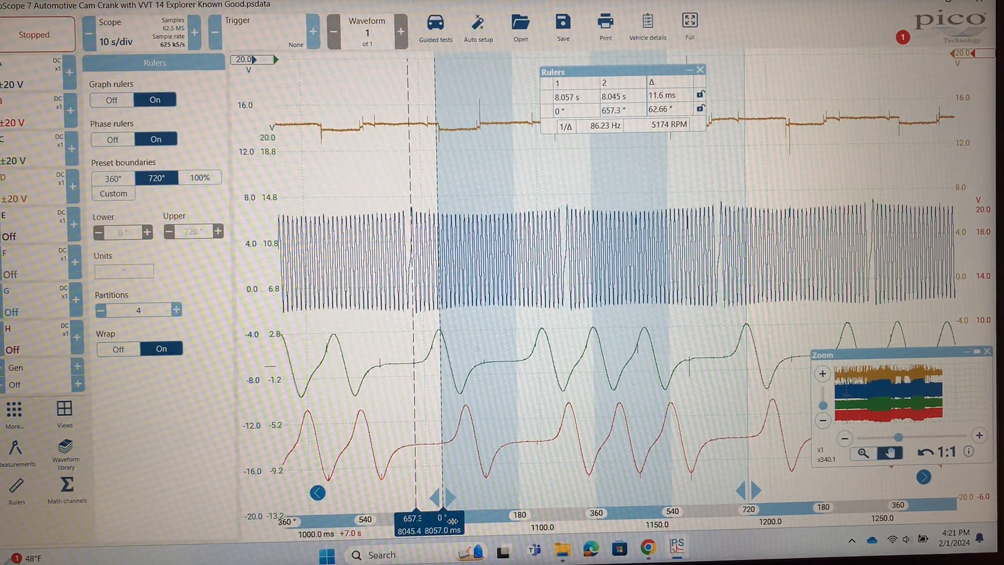
pyautogui.moveTo(452, 521); pyautogui.dragTo(476, 527)
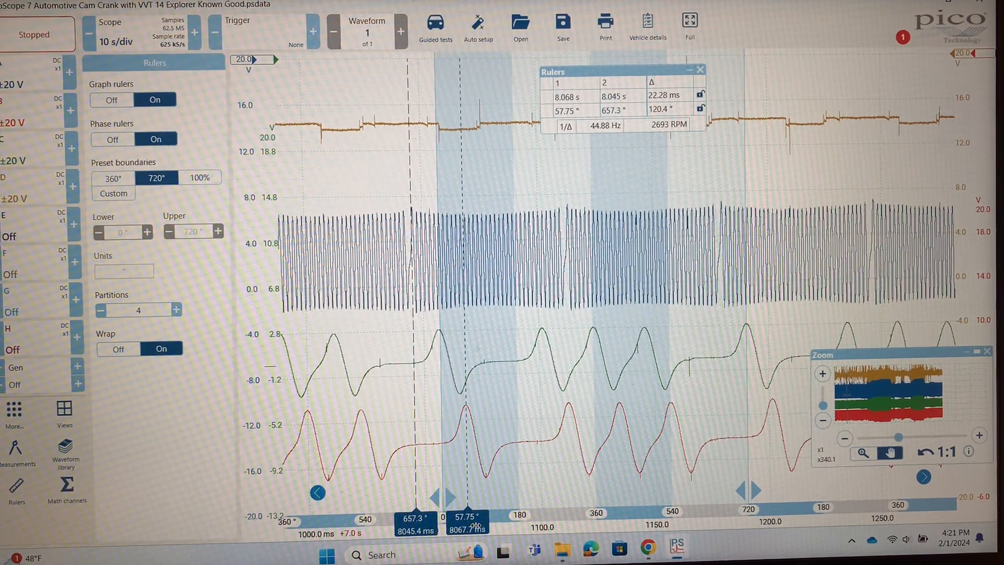
pyautogui.press('z')
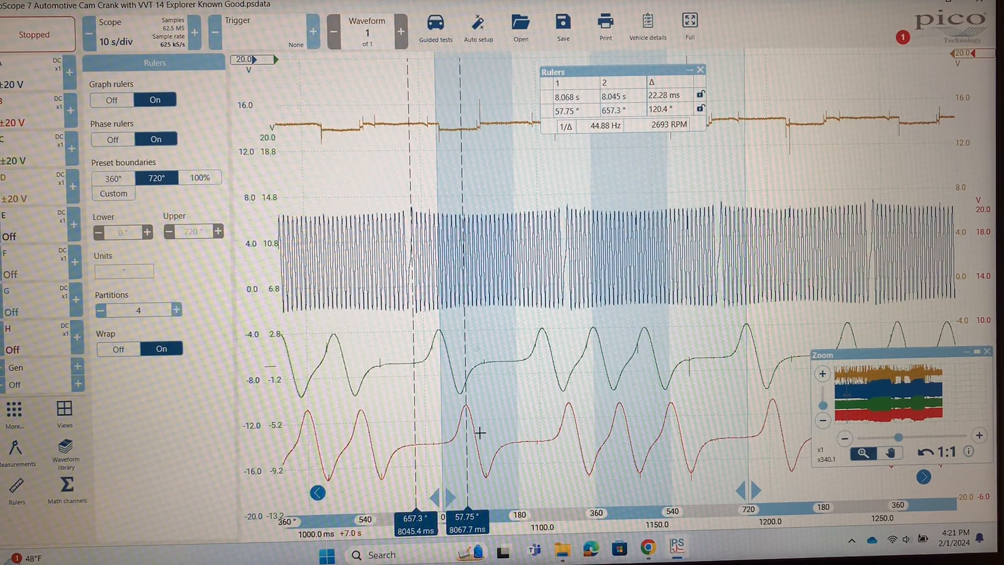
pyautogui.press('h')
pyautogui.press('z')
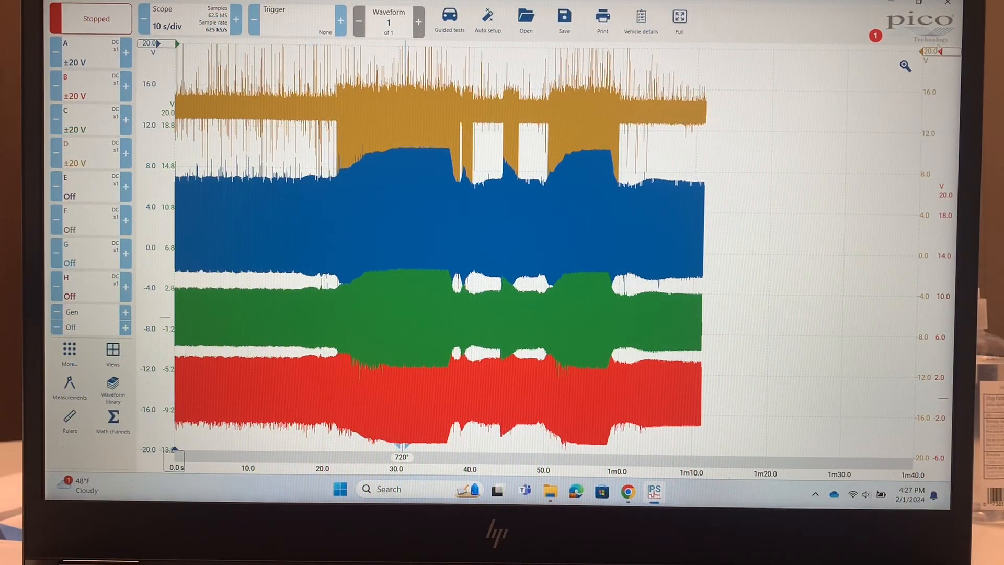
# Zoom the capture about x303 into the 21.55–21.85 s stretch.
pyautogui.click(905, 66)
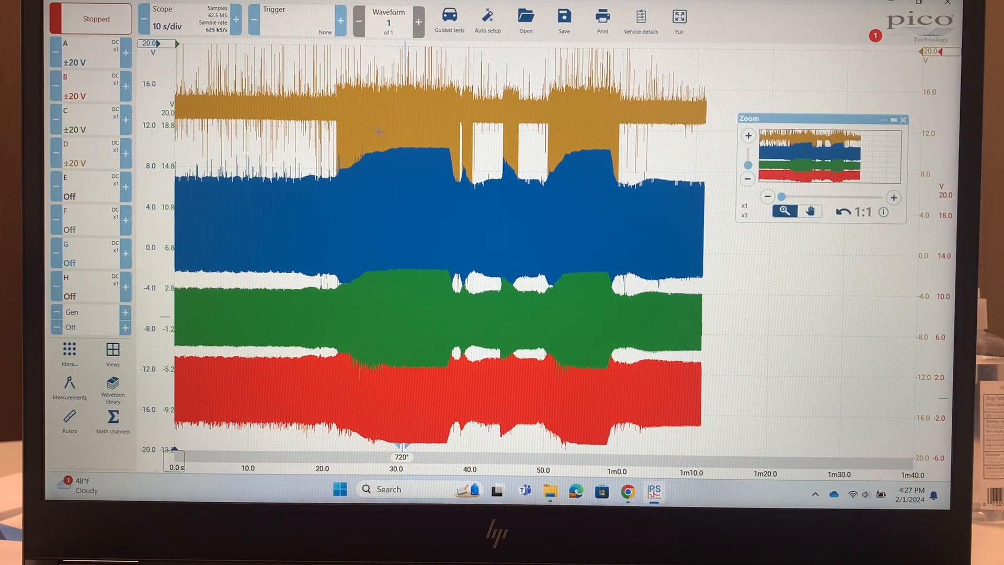
pyautogui.moveTo(328, 43); pyautogui.dragTo(349, 454)
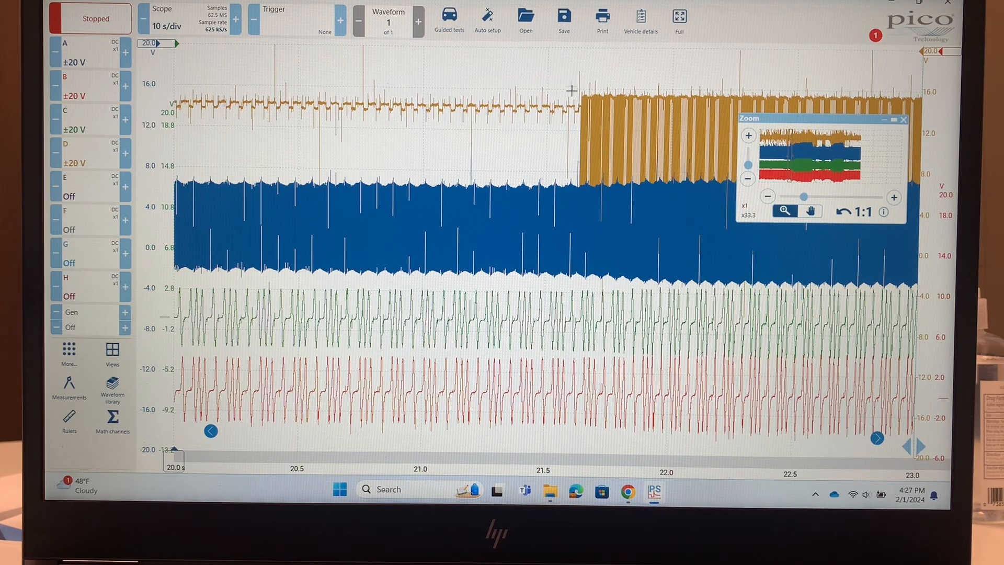
pyautogui.moveTo(559, 49); pyautogui.dragTo(634, 441)
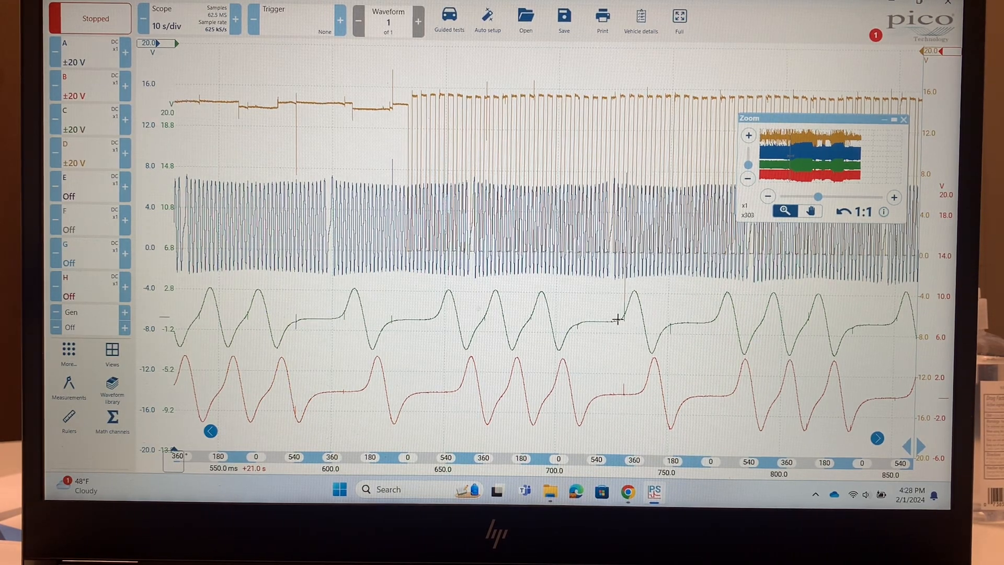
# Add a first time ruler and span the 720° phase scale over one engine cycle near 21.7 s.
pyautogui.press('h')
pyautogui.moveTo(175, 455); pyautogui.dragTo(180, 459)
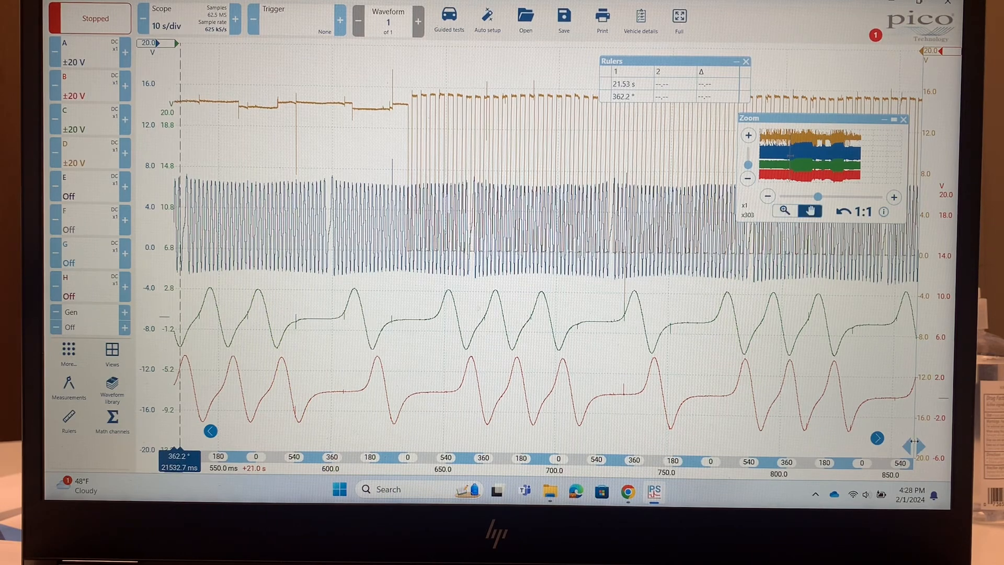
pyautogui.moveTo(909, 463)
pyautogui.mouseDown()
pyautogui.moveTo(894, 444)
pyautogui.moveTo(628, 444)
pyautogui.mouseUp()
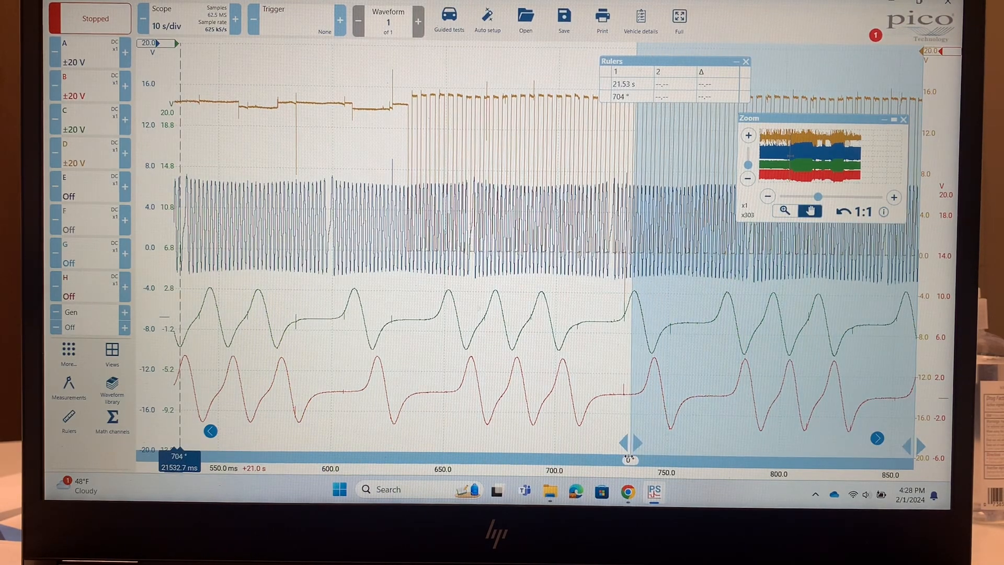
pyautogui.moveTo(628, 459); pyautogui.dragTo(634, 460)
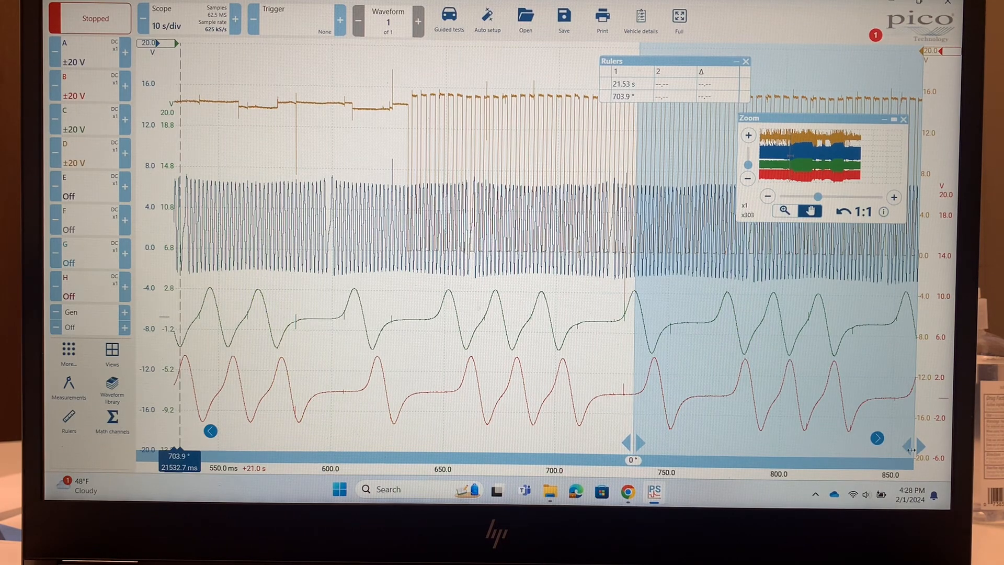
pyautogui.moveTo(912, 445); pyautogui.dragTo(905, 448)
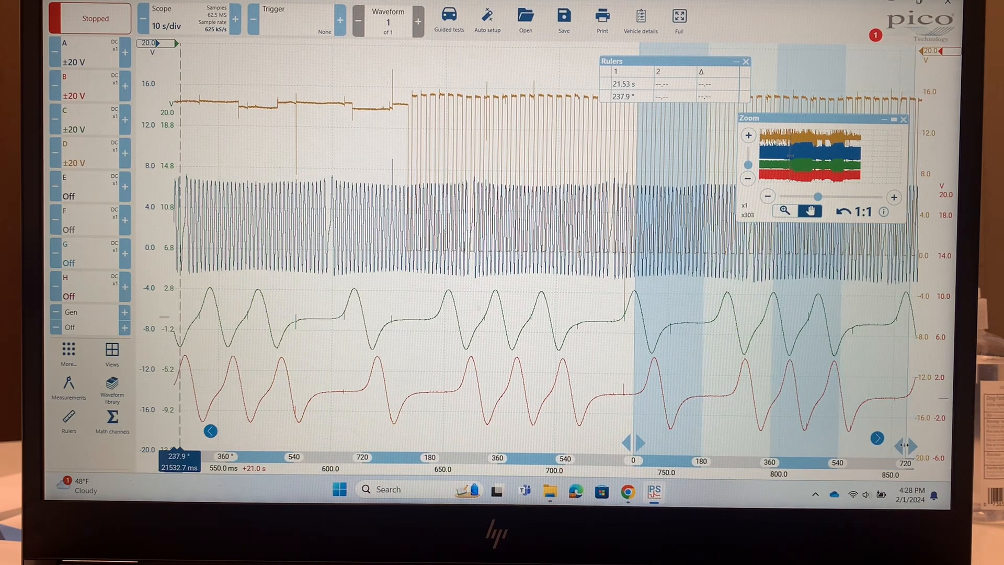
pyautogui.moveTo(913, 445); pyautogui.dragTo(900, 446)
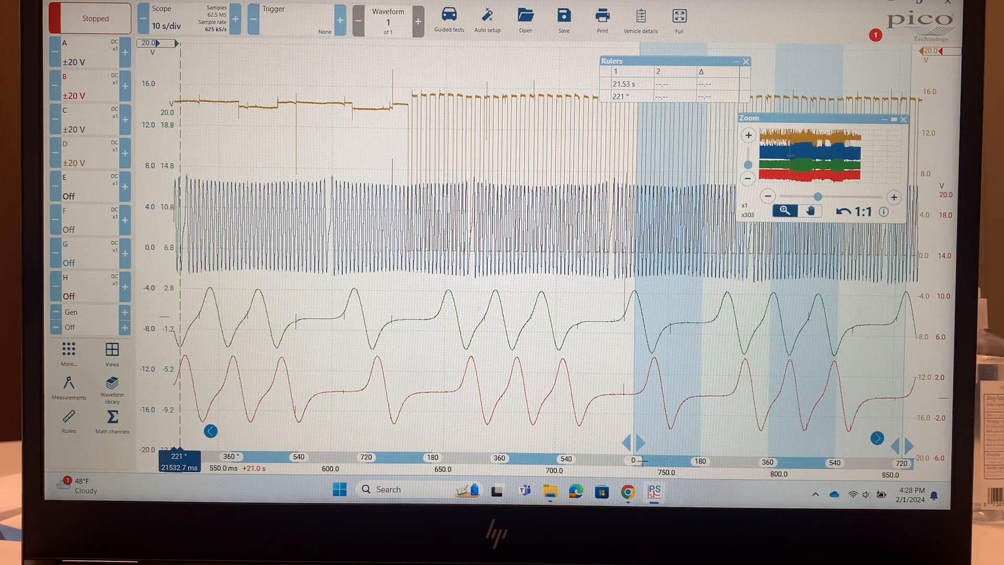
# Set rulers on a cam edge and a crank edge, measuring 59.68° between them.
pyautogui.moveTo(161, 457); pyautogui.dragTo(633, 450)
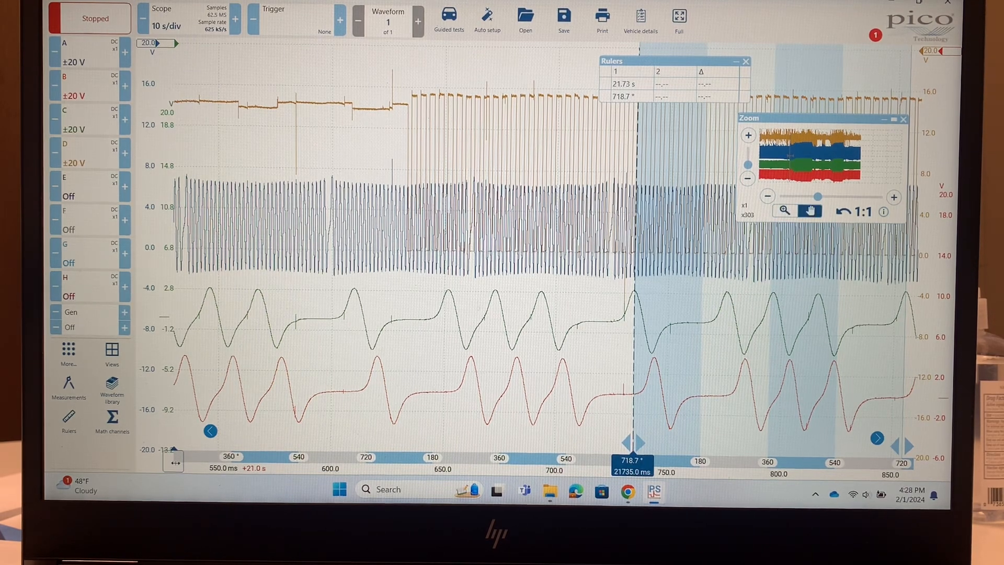
pyautogui.moveTo(174, 454); pyautogui.dragTo(612, 460)
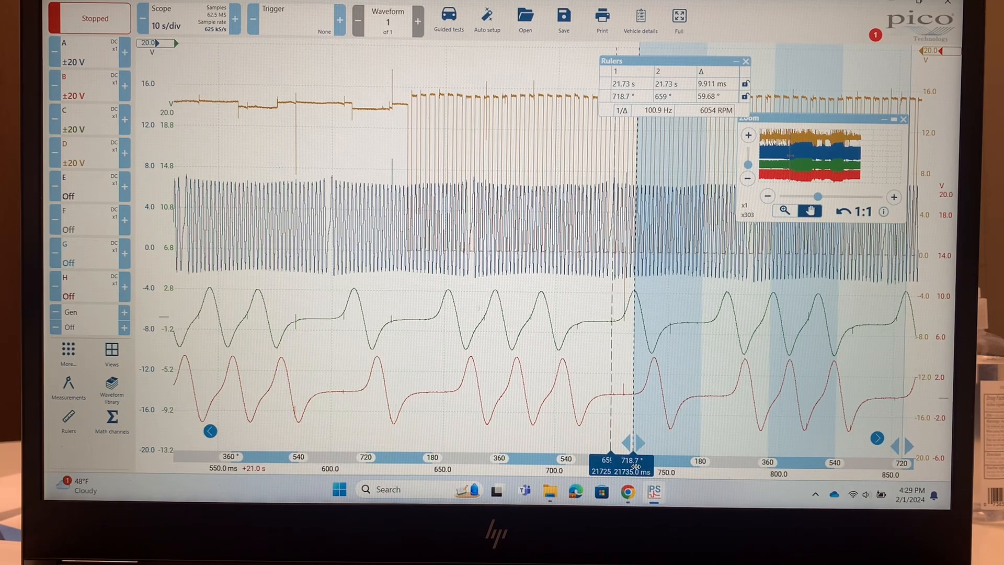
# Adjust ruler 2 to read 113° (18.77 ms), then pan to the capture around 30 s.
pyautogui.moveTo(636, 466); pyautogui.dragTo(655, 466)
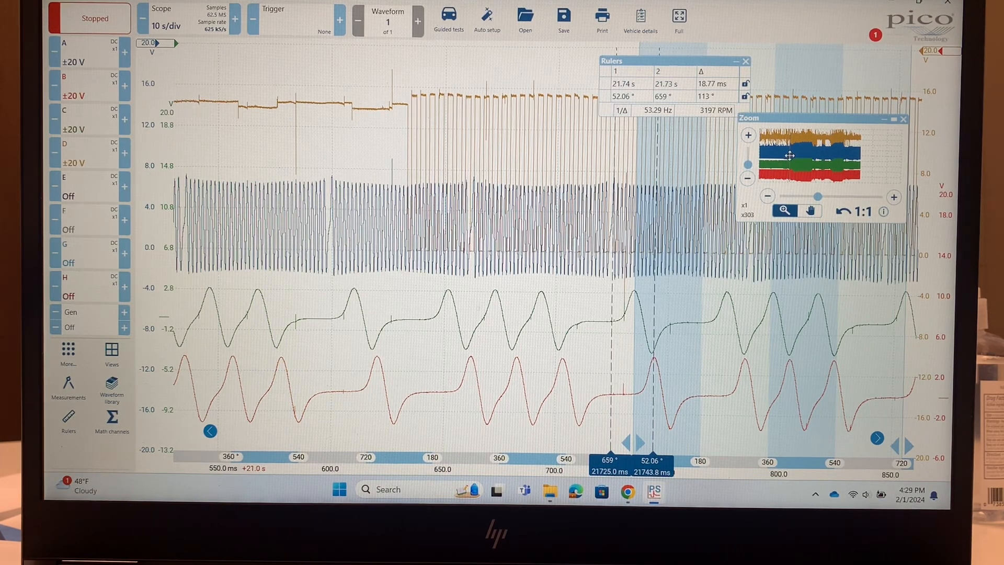
pyautogui.moveTo(790, 155); pyautogui.dragTo(803, 155)
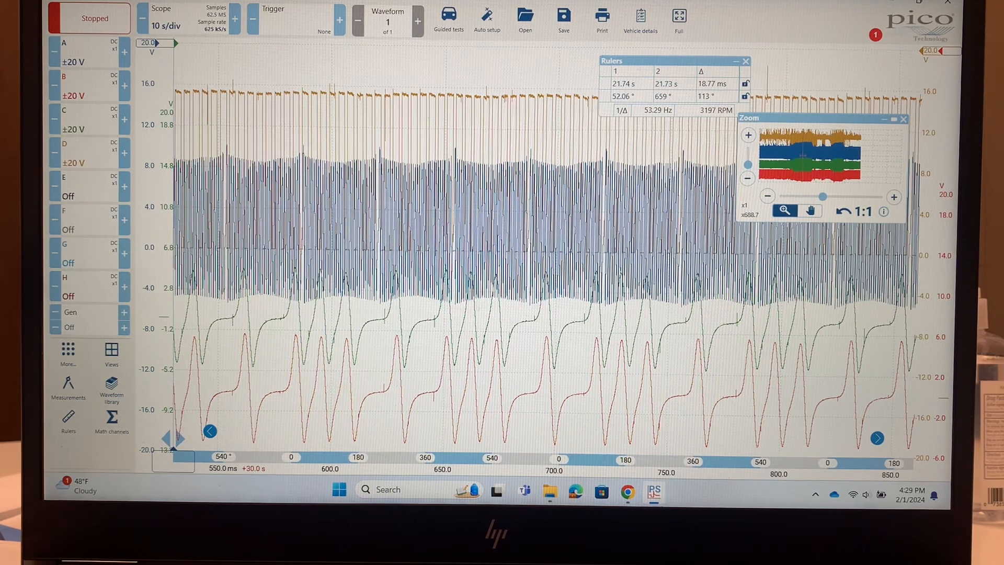
pyautogui.scroll(2, 654, 494)
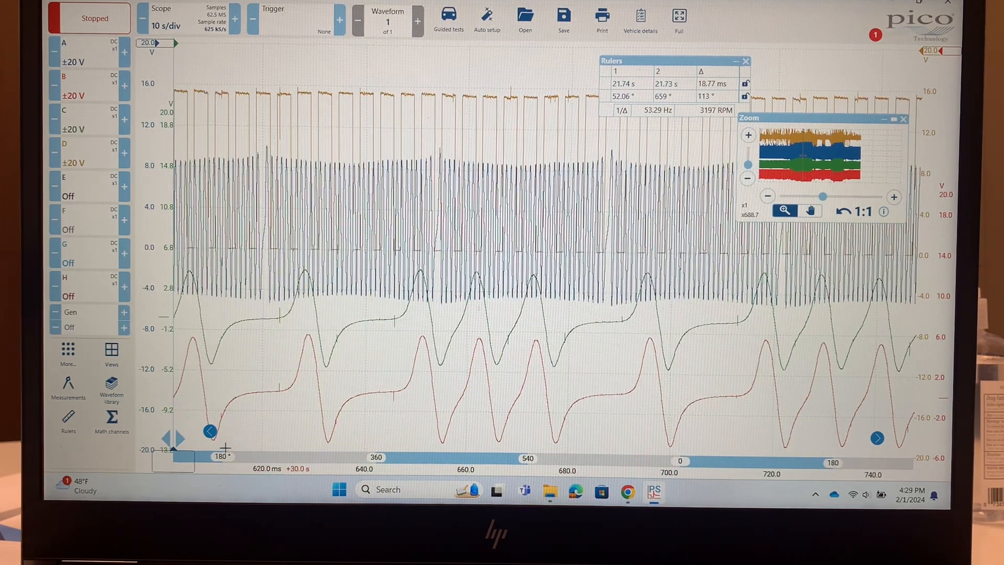
# Lay the 720° phase scale across one engine cycle near 30.6 s at x688.7 zoom.
pyautogui.click(810, 211)
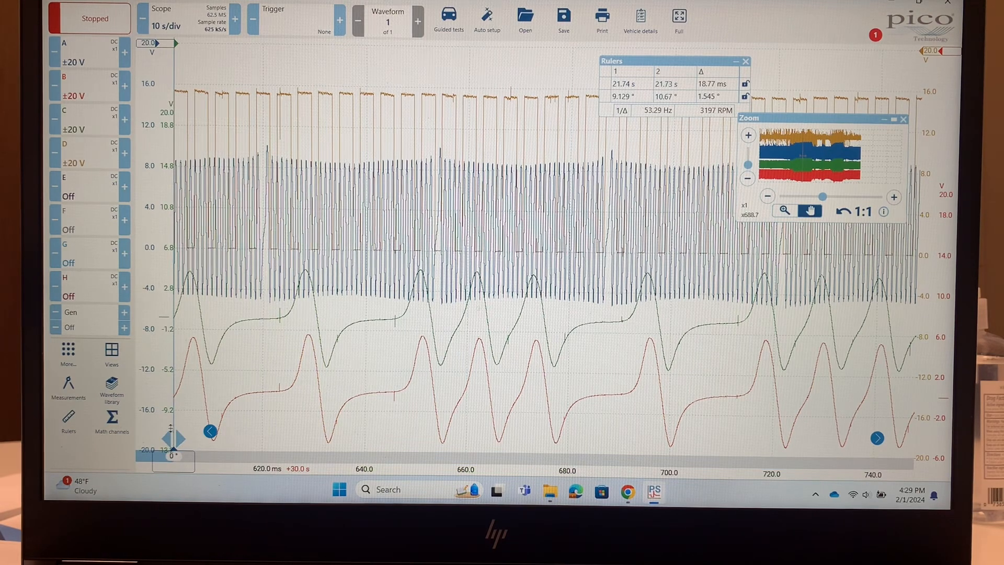
pyautogui.moveTo(174, 439)
pyautogui.mouseDown()
pyautogui.moveTo(263, 425)
pyautogui.moveTo(639, 418)
pyautogui.mouseUp()
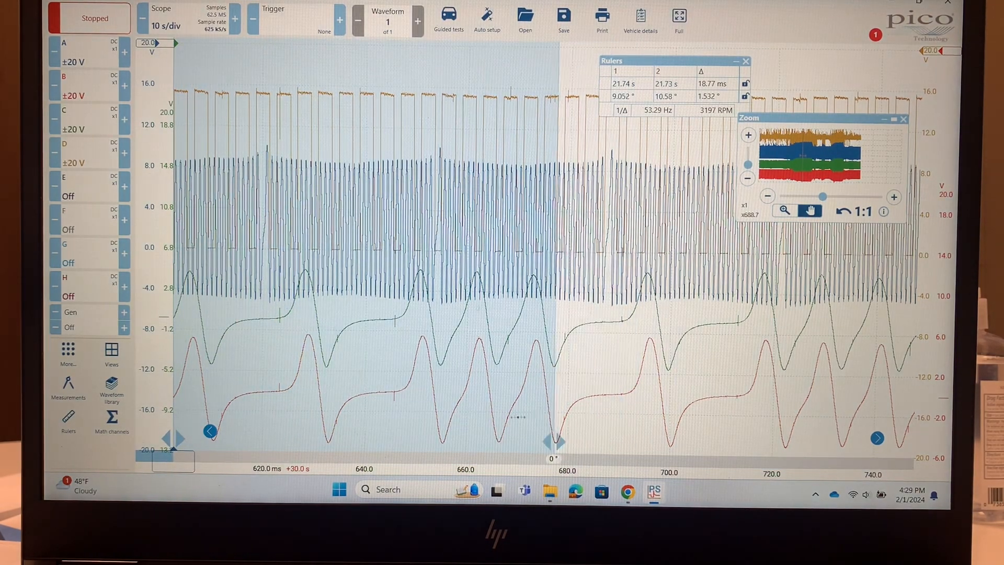
pyautogui.moveTo(532, 424); pyautogui.dragTo(302, 423)
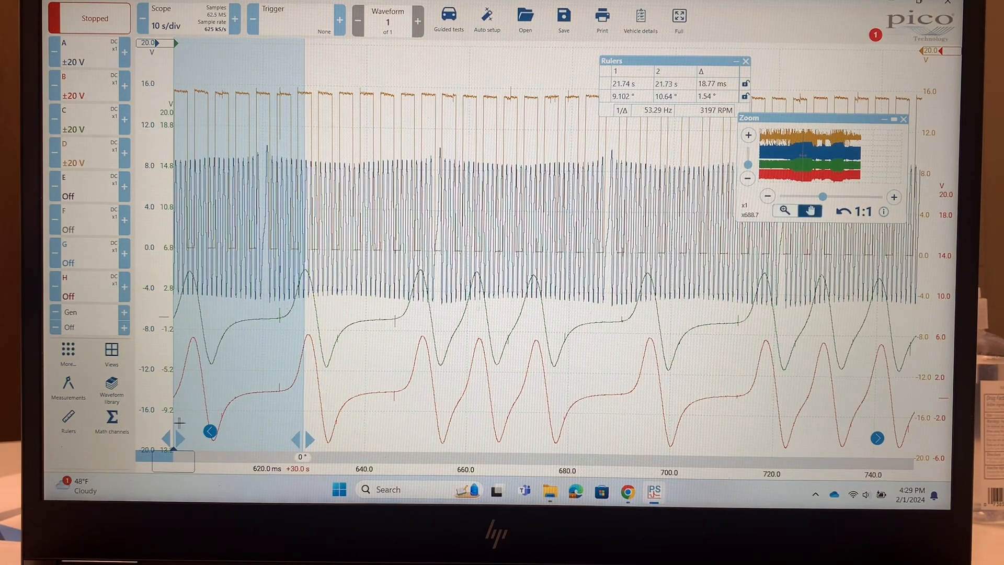
pyautogui.moveTo(177, 424); pyautogui.dragTo(646, 417)
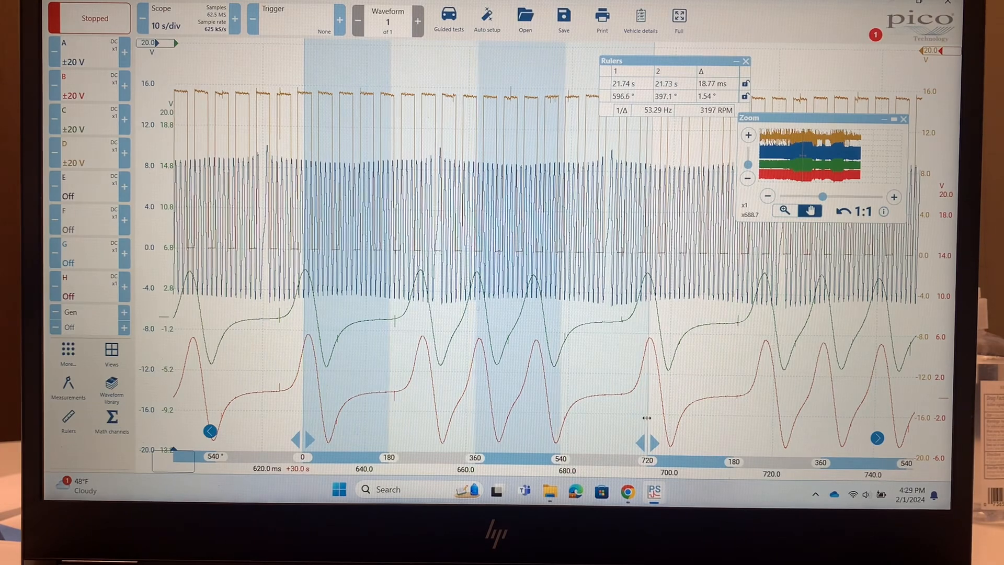
pyautogui.moveTo(646, 418); pyautogui.dragTo(646, 417)
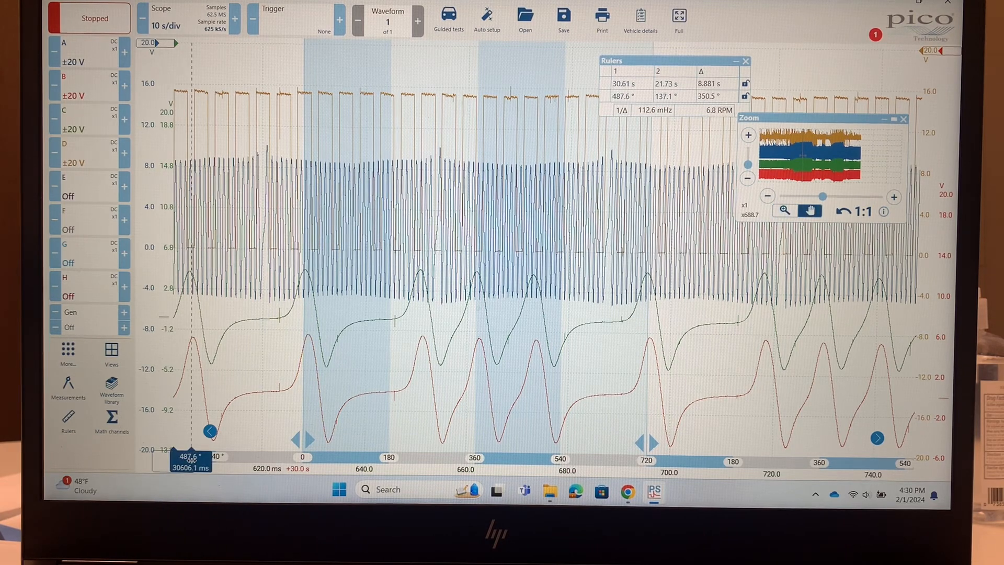
# Place rulers on the cam edge and crank reference edge near 30.62 s, reading 7.886 ms and about 84°.
pyautogui.moveTo(173, 456); pyautogui.dragTo(302, 463)
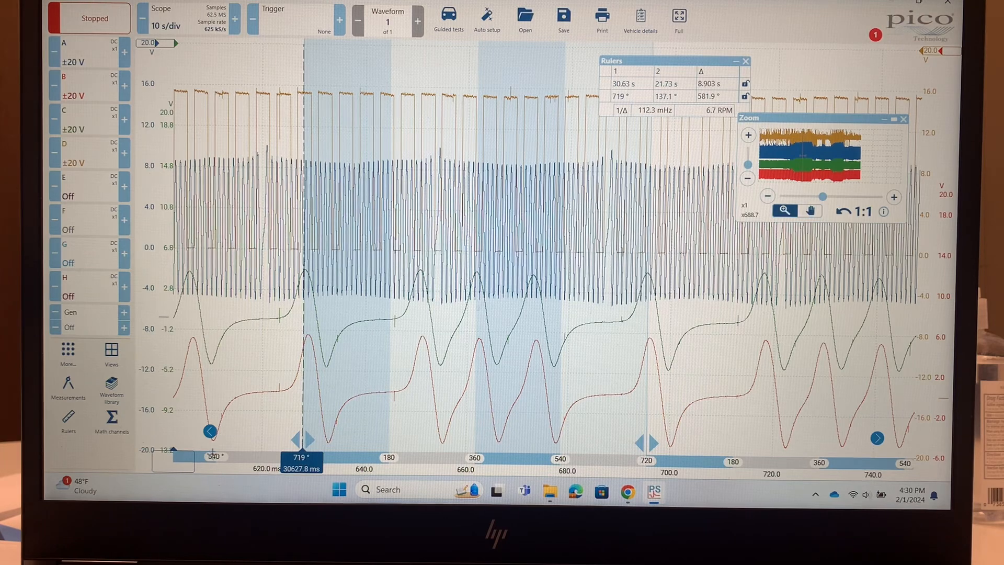
pyautogui.moveTo(178, 458)
pyautogui.moveTo(181, 457); pyautogui.dragTo(274, 465)
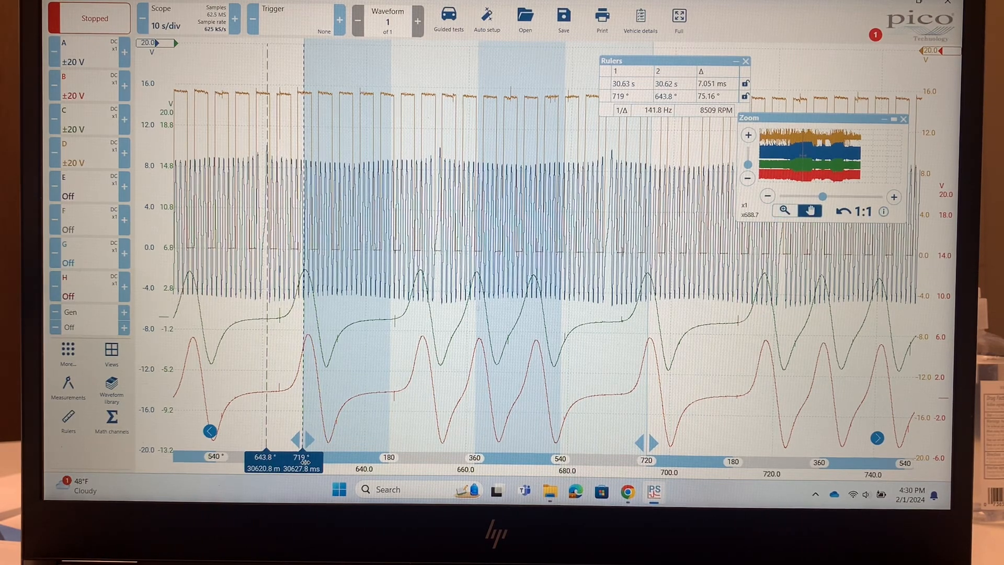
pyautogui.moveTo(304, 461); pyautogui.dragTo(309, 461)
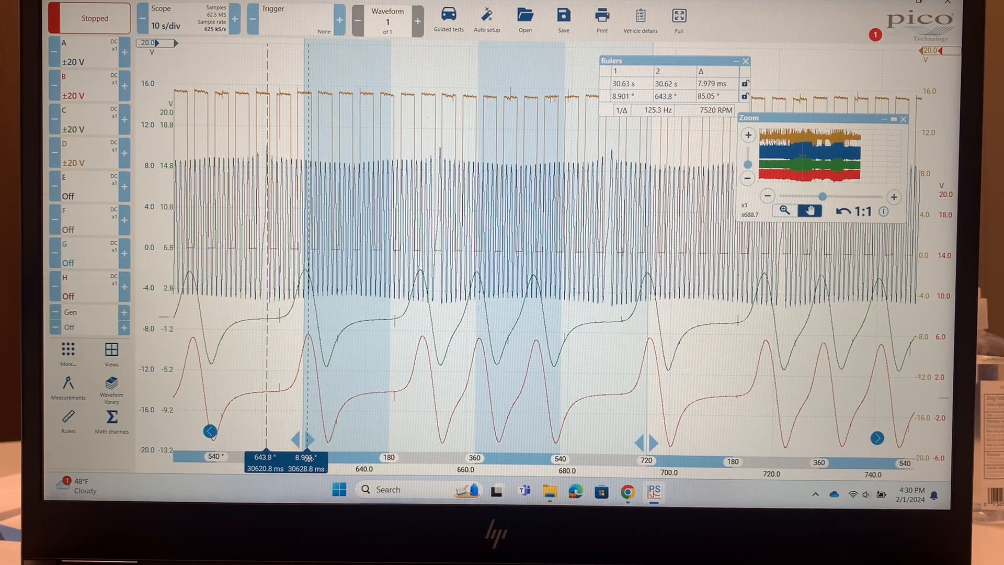
pyautogui.moveTo(313, 467); pyautogui.dragTo(311, 465)
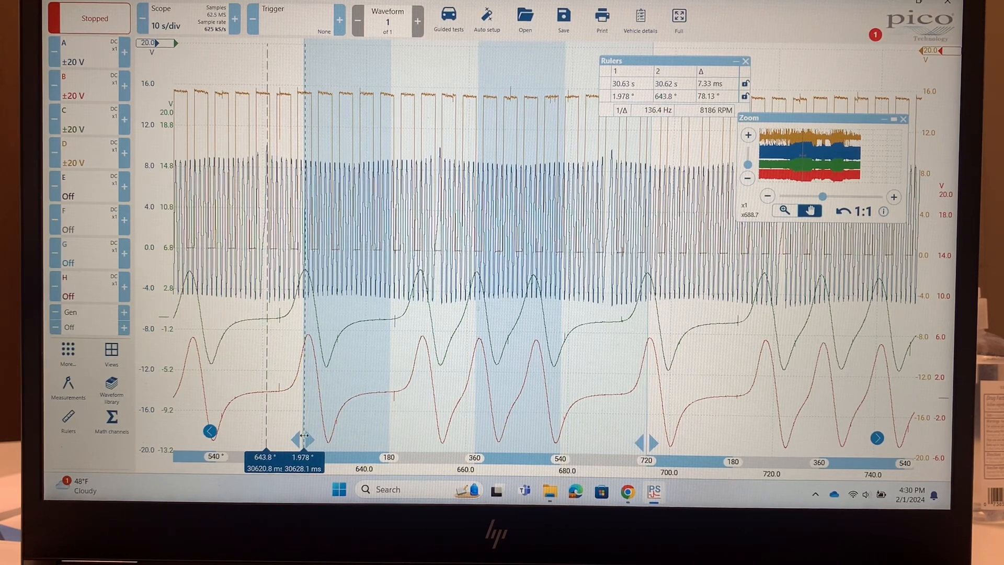
pyautogui.moveTo(305, 439); pyautogui.dragTo(306, 440)
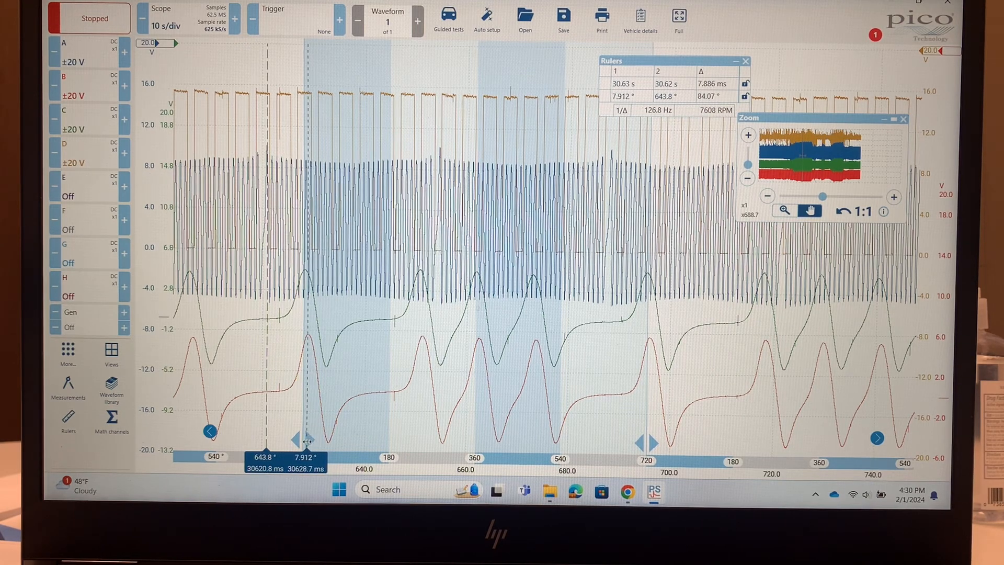